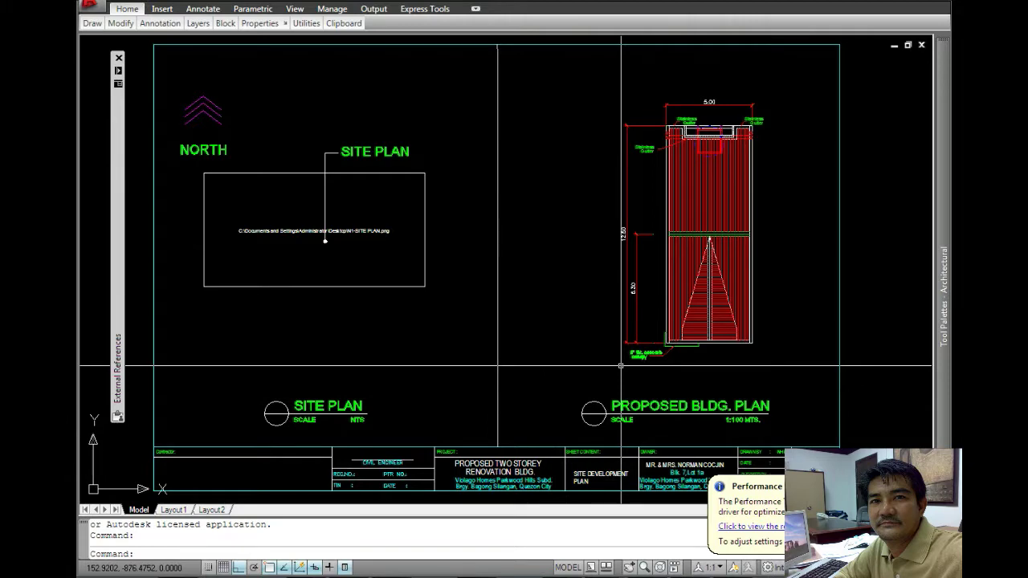
Pan down past the title block to centre the architectural floor plans and their titles
{"action": "mouse_move", "coordinate": [621, 365]}
{"action": "middle_mouse_down"}
{"action": "mouse_move", "coordinate": [595, 307]}
{"action": "mouse_move", "coordinate": [620, 195]}
{"action": "middle_mouse_up"}
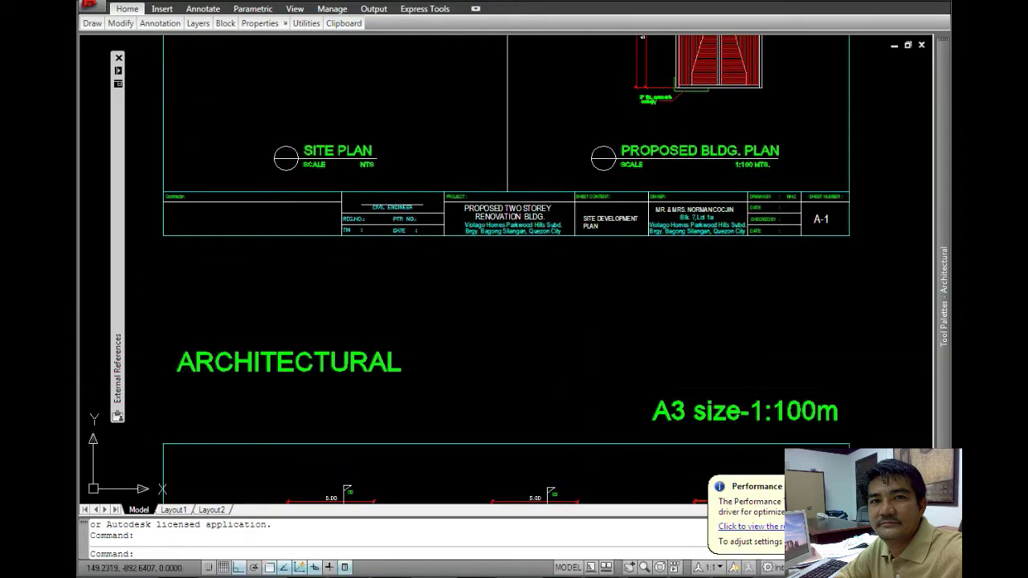
{"action": "middle_click_drag", "start_coordinate": [619, 322], "coordinate": [614, 203]}
{"action": "middle_click_drag", "start_coordinate": [614, 321], "coordinate": [614, 267]}
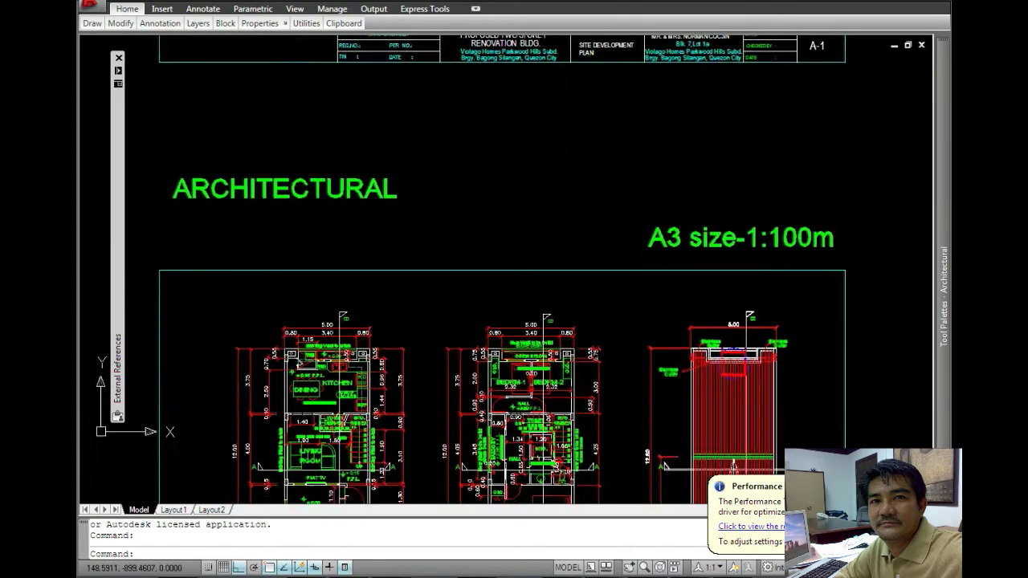
{"action": "mouse_move", "coordinate": [493, 389]}
{"action": "middle_mouse_down"}
{"action": "mouse_move", "coordinate": [493, 324]}
{"action": "mouse_move", "coordinate": [581, 191]}
{"action": "middle_mouse_up"}
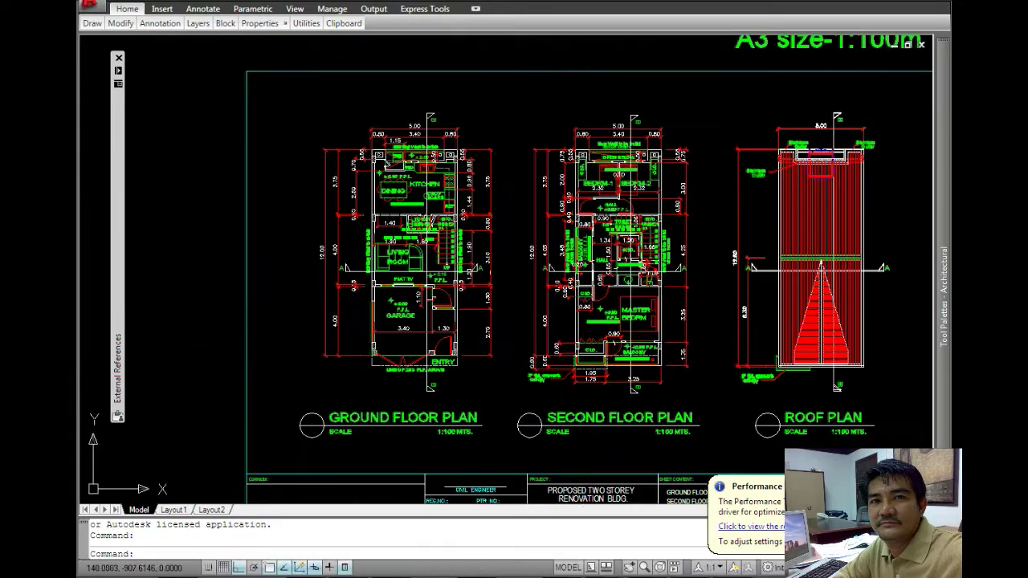
Zoom in on the Ground Floor Plan's garage and entry
{"action": "scroll", "coordinate": [407, 204], "scroll_direction": "up", "scroll_amount": 2}
{"action": "scroll", "coordinate": [406, 204], "scroll_direction": "up", "scroll_amount": 1}
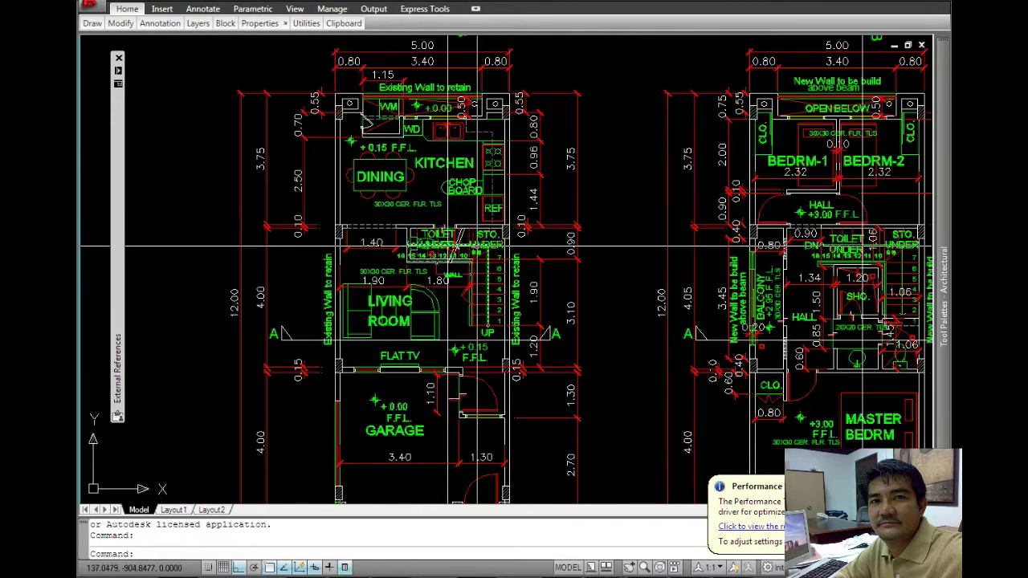
{"action": "scroll", "coordinate": [478, 244], "scroll_direction": "down", "scroll_amount": 3}
{"action": "scroll", "coordinate": [924, 301], "scroll_direction": "up", "scroll_amount": 1}
{"action": "scroll", "coordinate": [924, 301], "scroll_direction": "up", "scroll_amount": 1}
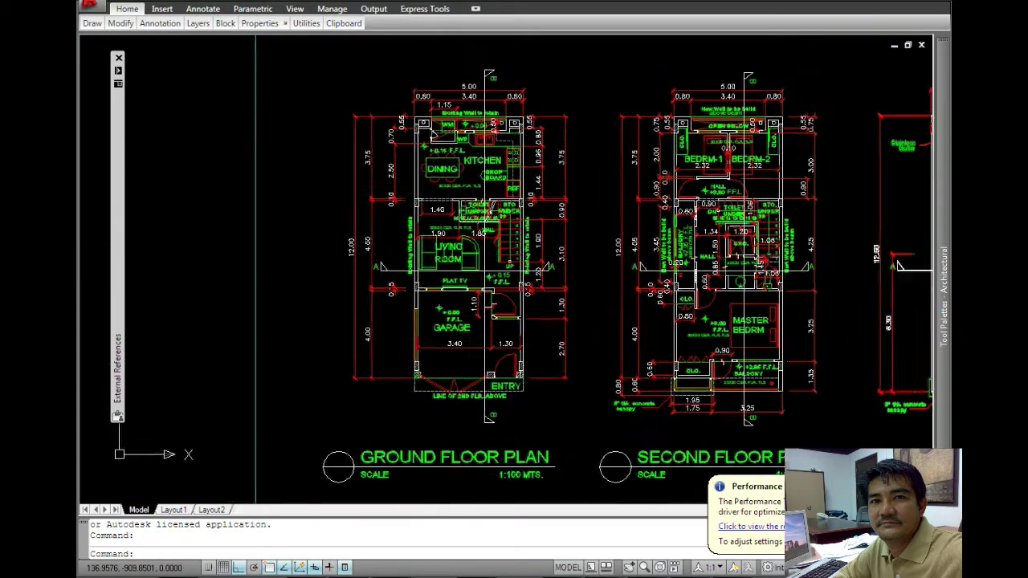
{"action": "scroll", "coordinate": [924, 301], "scroll_direction": "up", "scroll_amount": 1}
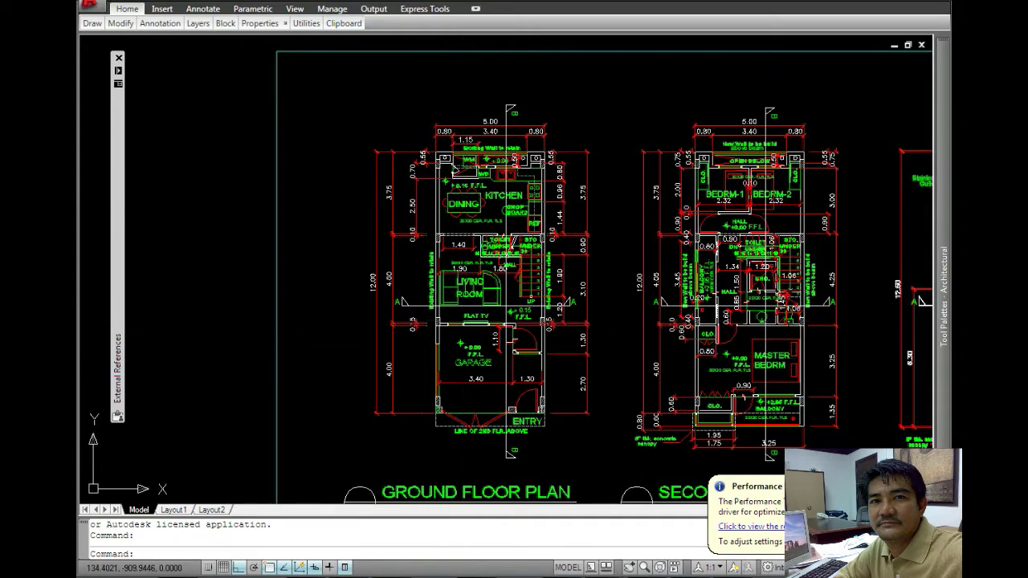
{"action": "middle_click_drag", "start_coordinate": [463, 320], "coordinate": [472, 259]}
{"action": "scroll", "coordinate": [481, 377], "scroll_direction": "up", "scroll_amount": 3}
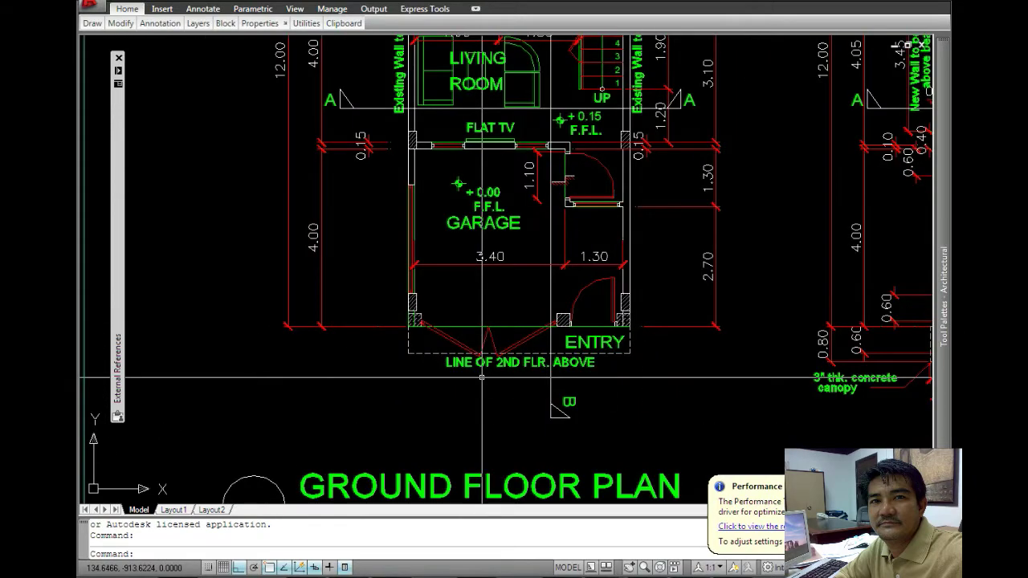
Pan up the ground floor from the garage past the living room and stairs to the kitchen, dining and toilet
{"action": "middle_click_drag", "start_coordinate": [482, 377], "coordinate": [551, 328]}
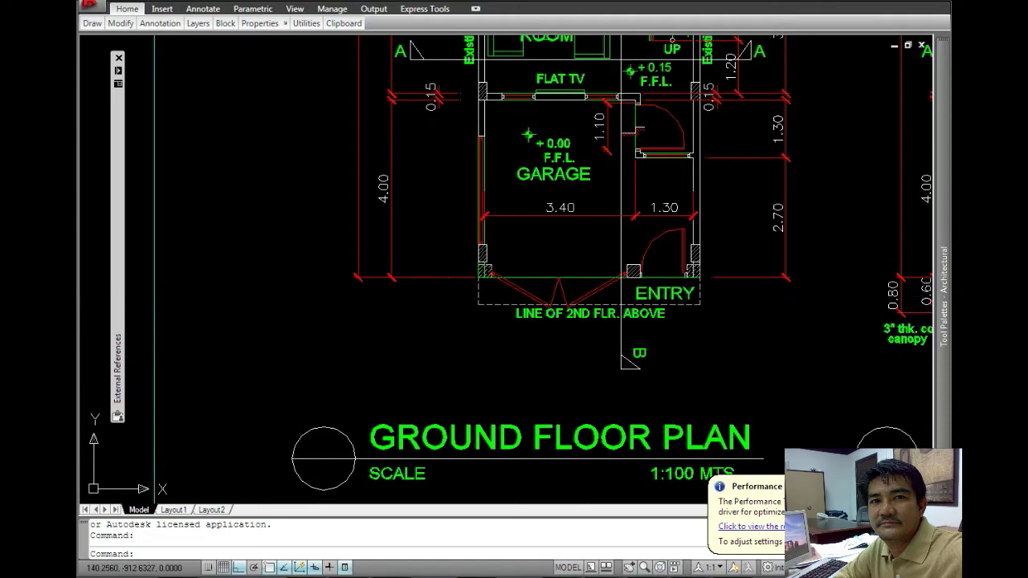
{"action": "middle_click_drag", "start_coordinate": [514, 265], "coordinate": [506, 358]}
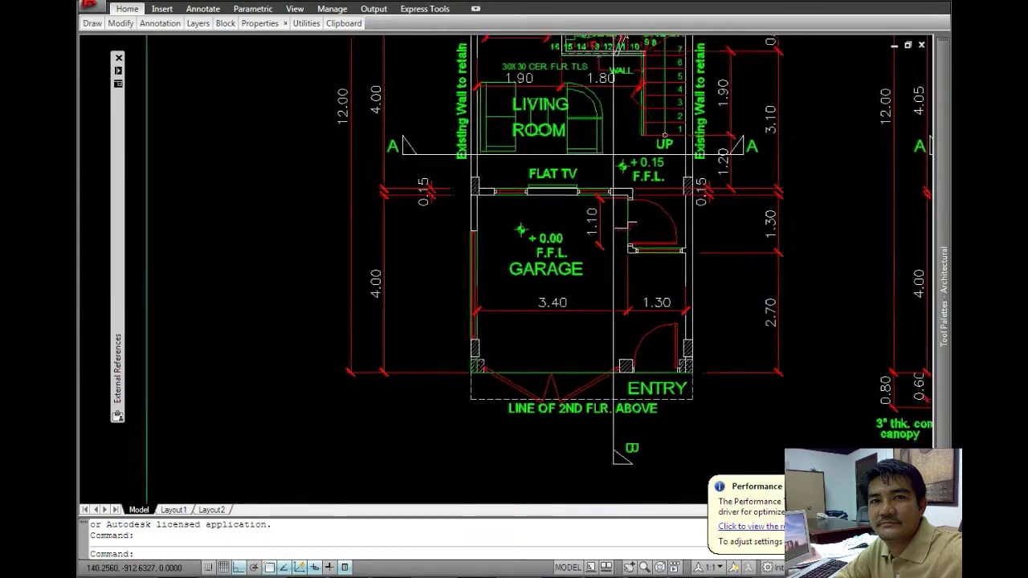
{"action": "middle_click_drag", "start_coordinate": [793, 375], "coordinate": [791, 379]}
{"action": "mouse_move", "coordinate": [612, 38]}
{"action": "middle_mouse_down"}
{"action": "mouse_move", "coordinate": [610, 95]}
{"action": "mouse_move", "coordinate": [578, 152]}
{"action": "mouse_move", "coordinate": [527, 341]}
{"action": "middle_mouse_up"}
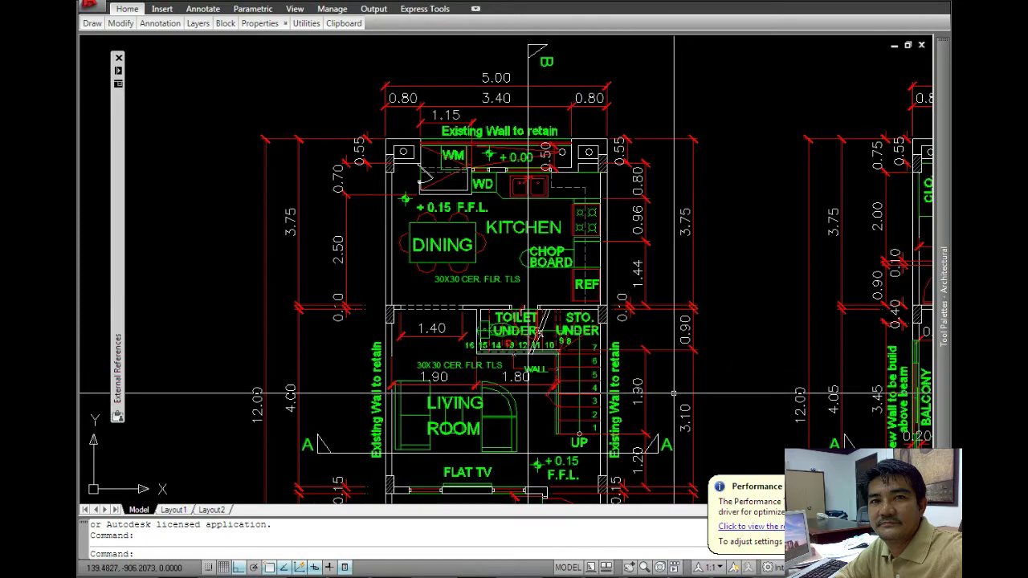
Pan past the garage and GROUND FLOOR PLAN title across to the Second Floor Plan
{"action": "mouse_move", "coordinate": [679, 394]}
{"action": "middle_mouse_down"}
{"action": "mouse_move", "coordinate": [619, 244]}
{"action": "mouse_move", "coordinate": [613, 142]}
{"action": "middle_mouse_up"}
{"action": "middle_click_drag", "start_coordinate": [514, 449], "coordinate": [451, 210]}
{"action": "middle_click_drag", "start_coordinate": [105, 341], "coordinate": [165, 338]}
{"action": "middle_click_drag", "start_coordinate": [453, 489], "coordinate": [107, 504]}
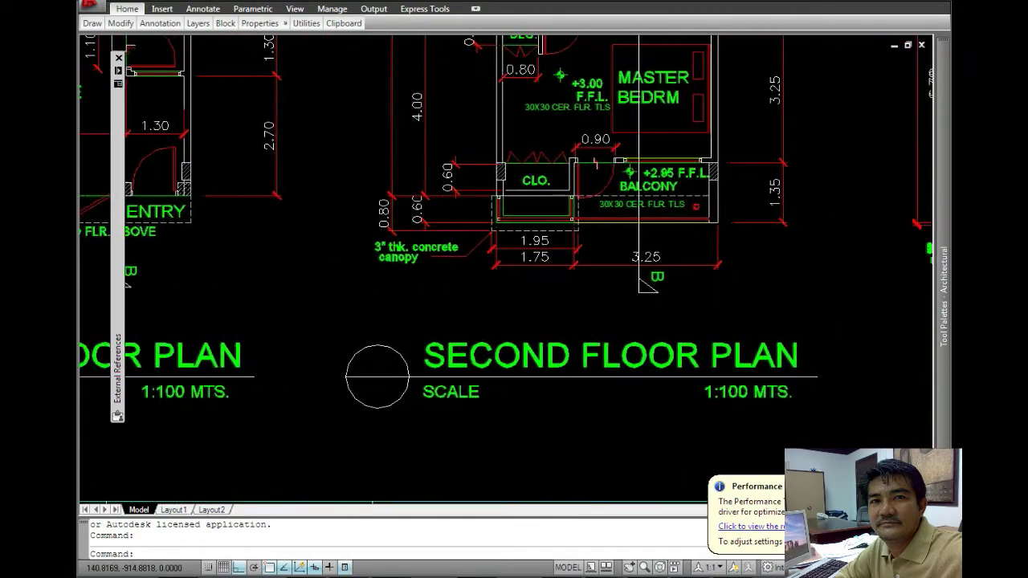
Scan the second floor up to BEDRM-1, BEDRM-2 and the top 5.00 dimension, then reach the Roof Plan
{"action": "mouse_move", "coordinate": [557, 322]}
{"action": "middle_mouse_down"}
{"action": "mouse_move", "coordinate": [427, 361]}
{"action": "mouse_move", "coordinate": [443, 387]}
{"action": "mouse_move", "coordinate": [505, 396]}
{"action": "middle_mouse_up"}
{"action": "middle_click_drag", "start_coordinate": [904, 40], "coordinate": [906, 42]}
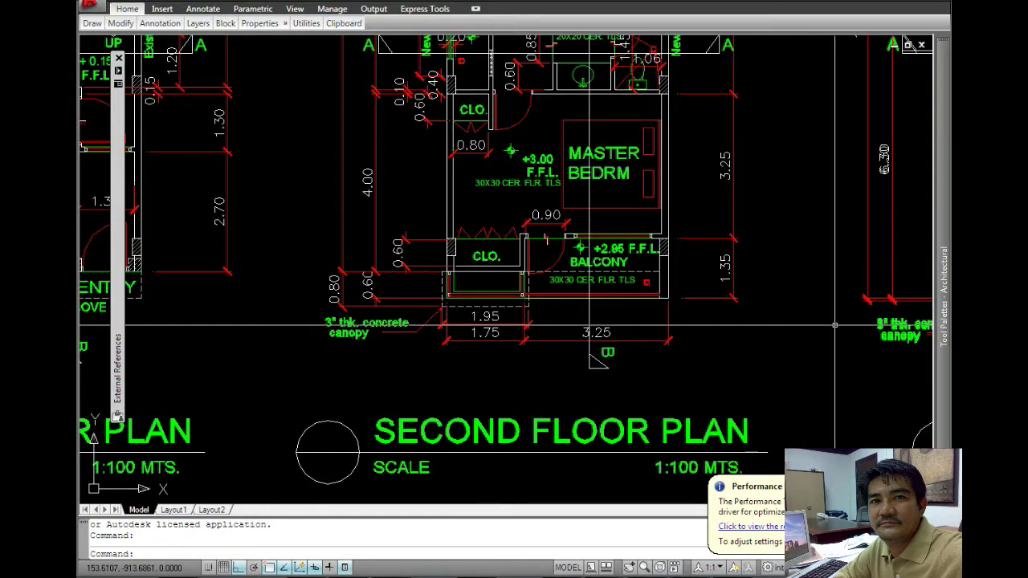
{"action": "mouse_move", "coordinate": [562, 241]}
{"action": "middle_mouse_down"}
{"action": "mouse_move", "coordinate": [527, 327]}
{"action": "mouse_move", "coordinate": [527, 431]}
{"action": "middle_mouse_up"}
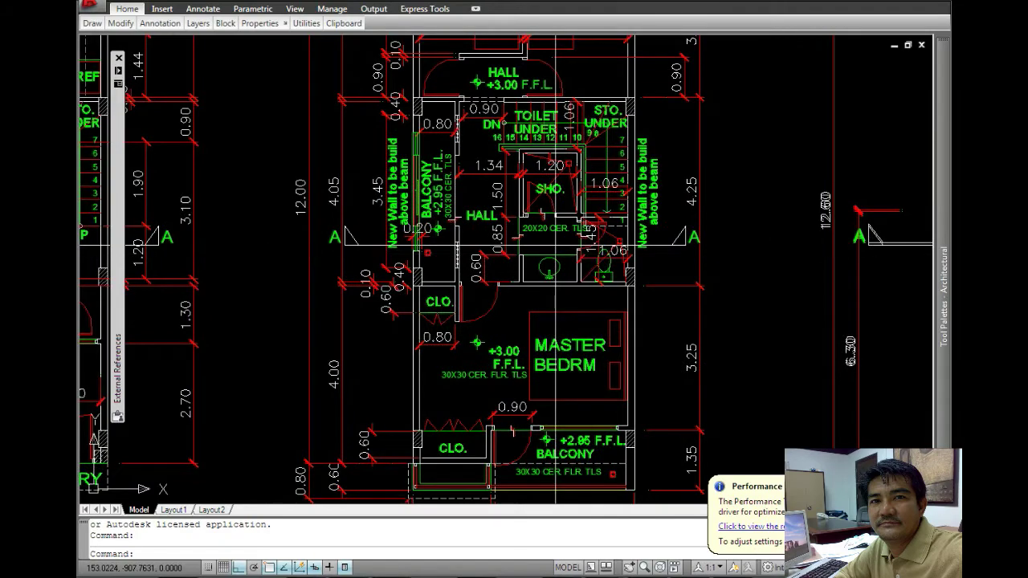
{"action": "middle_click_drag", "start_coordinate": [555, 185], "coordinate": [559, 278]}
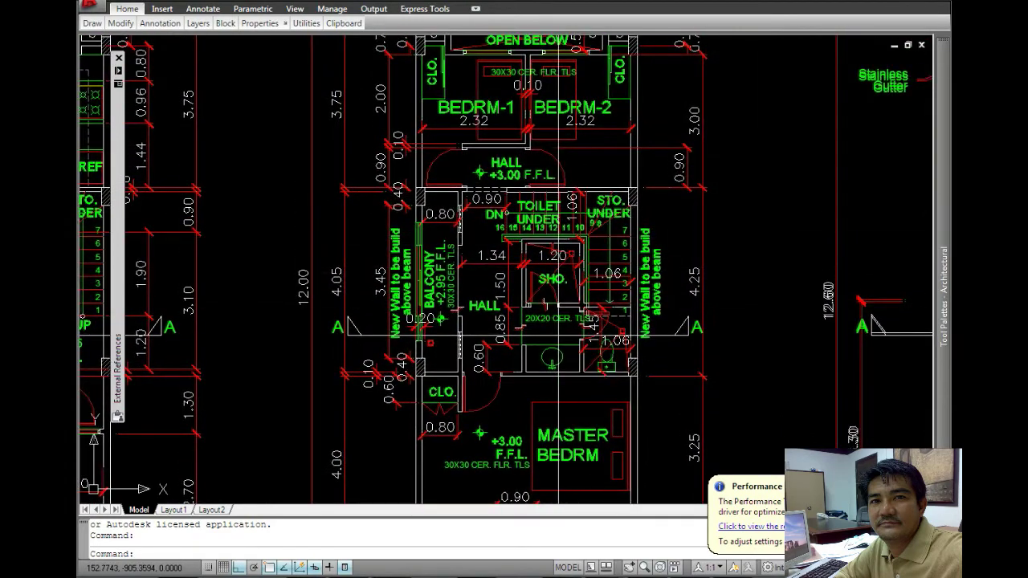
{"action": "middle_click_drag", "start_coordinate": [559, 331], "coordinate": [556, 394]}
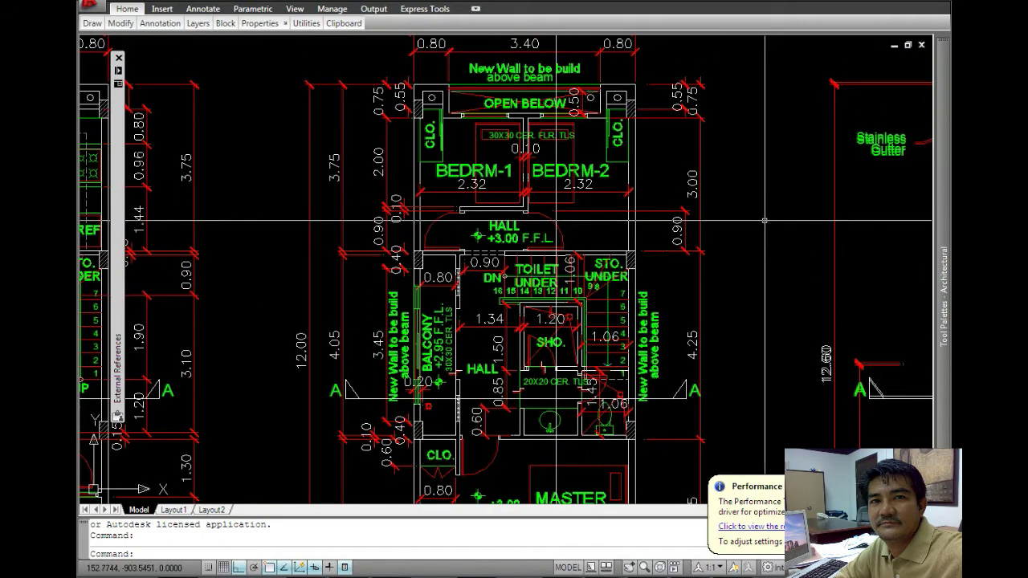
{"action": "middle_click_drag", "start_coordinate": [555, 396], "coordinate": [549, 475]}
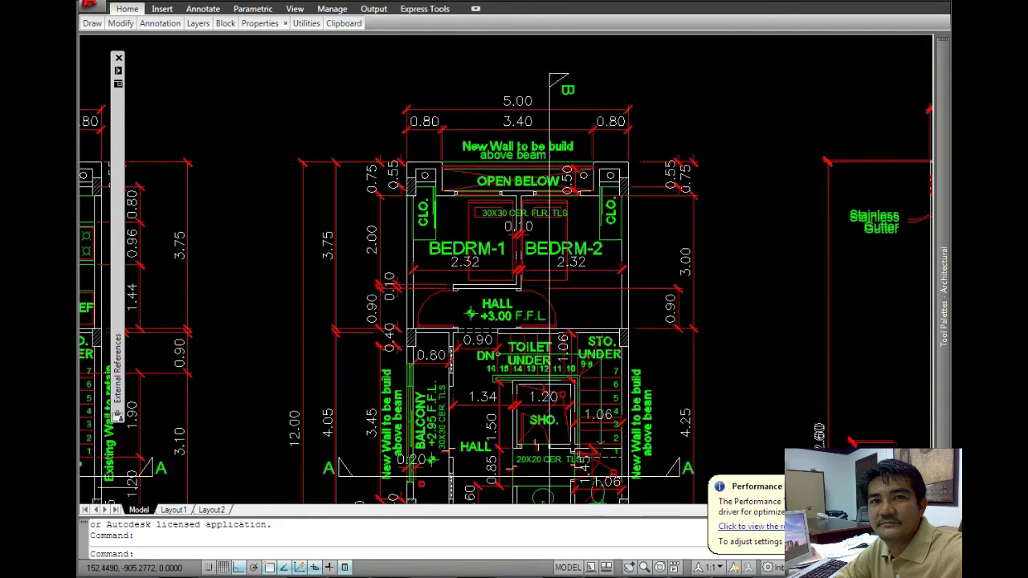
{"action": "middle_click_drag", "start_coordinate": [549, 475], "coordinate": [529, 29]}
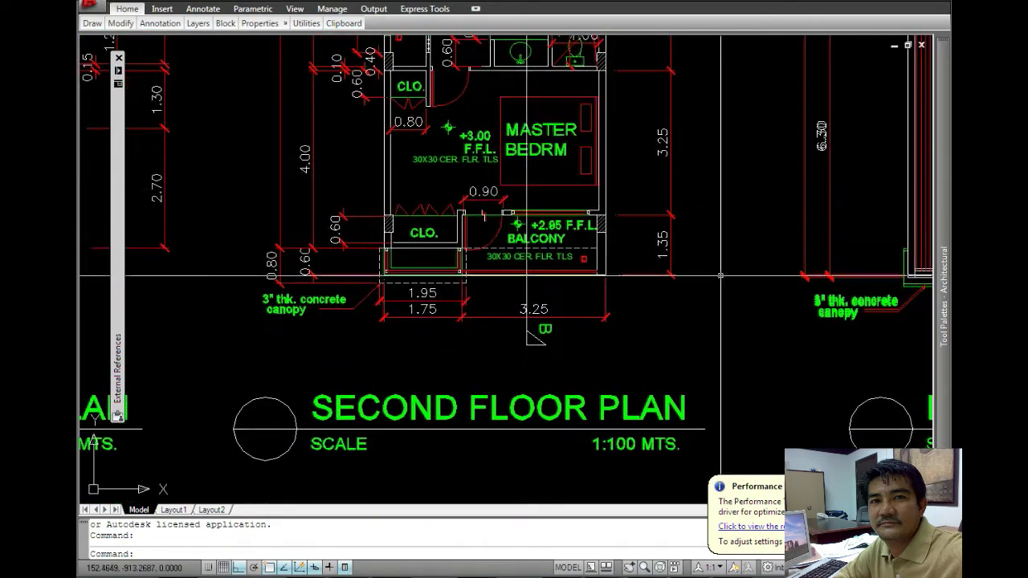
{"action": "mouse_move", "coordinate": [830, 318]}
{"action": "middle_mouse_down"}
{"action": "mouse_move", "coordinate": [368, 314]}
{"action": "mouse_move", "coordinate": [289, 339]}
{"action": "middle_mouse_up"}
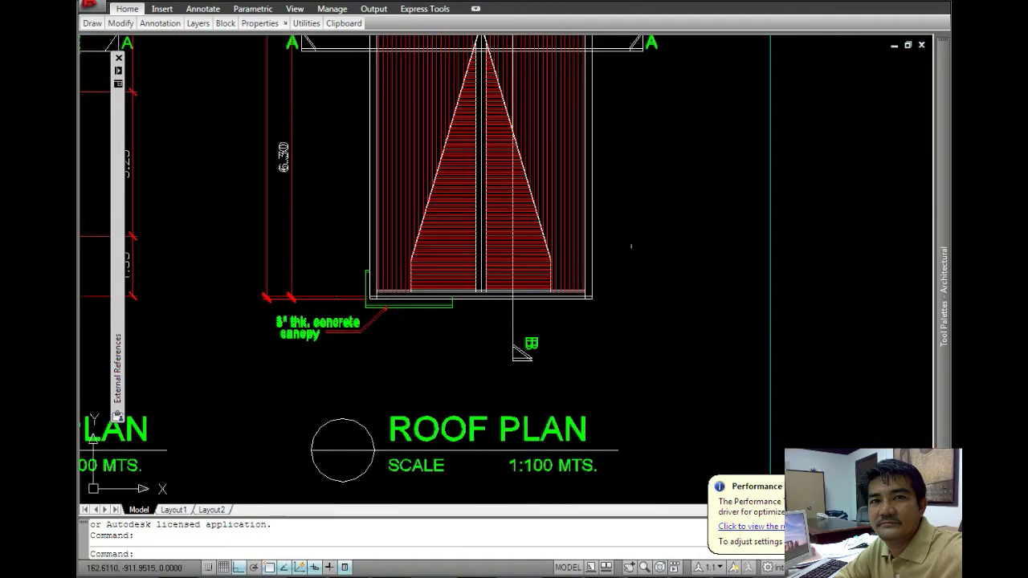
Pan up the Roof Plan to the Stainless Gutter details, then back left to the Second Floor Plan
{"action": "mouse_move", "coordinate": [657, 174]}
{"action": "middle_mouse_down"}
{"action": "mouse_move", "coordinate": [652, 203]}
{"action": "mouse_move", "coordinate": [652, 184]}
{"action": "middle_mouse_up"}
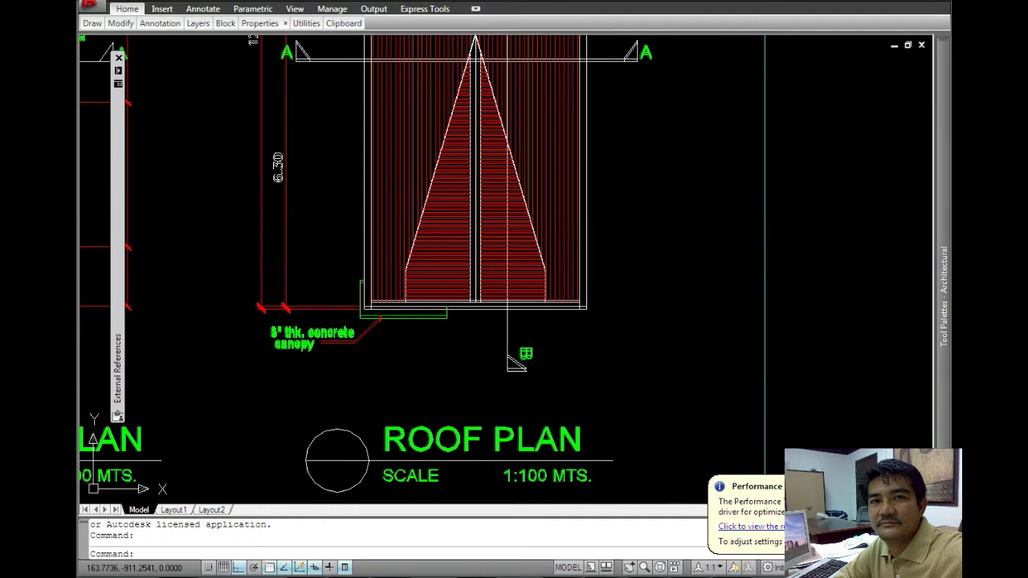
{"action": "mouse_move", "coordinate": [482, 241]}
{"action": "middle_mouse_down"}
{"action": "mouse_move", "coordinate": [468, 309]}
{"action": "mouse_move", "coordinate": [512, 367]}
{"action": "mouse_move", "coordinate": [511, 488]}
{"action": "middle_mouse_up"}
{"action": "middle_click_drag", "start_coordinate": [624, 50], "coordinate": [624, 213]}
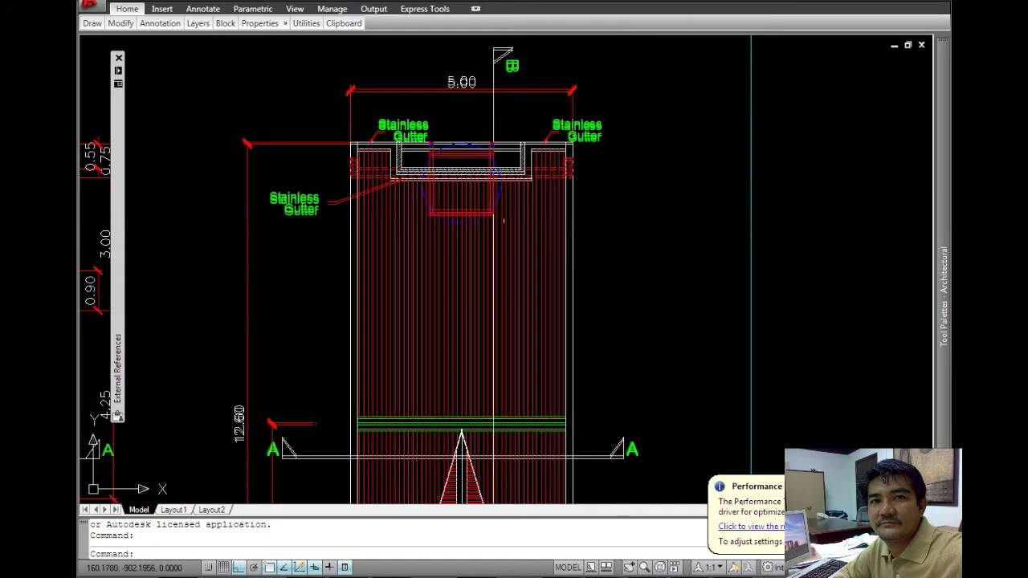
{"action": "middle_click_drag", "start_coordinate": [443, 221], "coordinate": [618, 218]}
{"action": "middle_click_drag", "start_coordinate": [209, 255], "coordinate": [719, 190]}
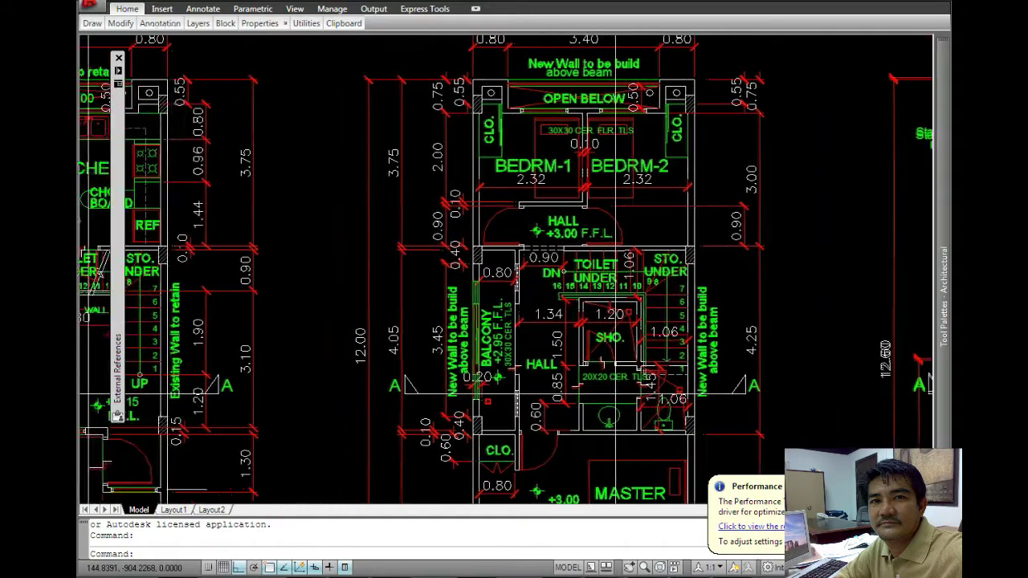
Zoom out to sheet A-2's title block, then pan down to centre the Front and Right-Side Elevations
{"action": "scroll", "coordinate": [516, 234], "scroll_direction": "down", "scroll_amount": 2}
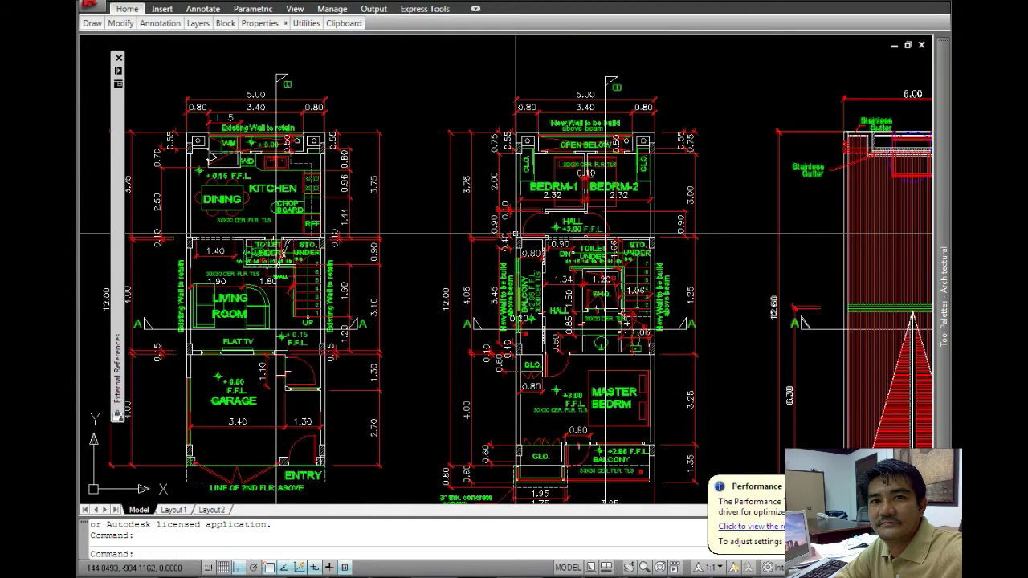
{"action": "scroll", "coordinate": [517, 234], "scroll_direction": "down", "scroll_amount": 2}
{"action": "middle_click_drag", "start_coordinate": [516, 234], "coordinate": [478, 168]}
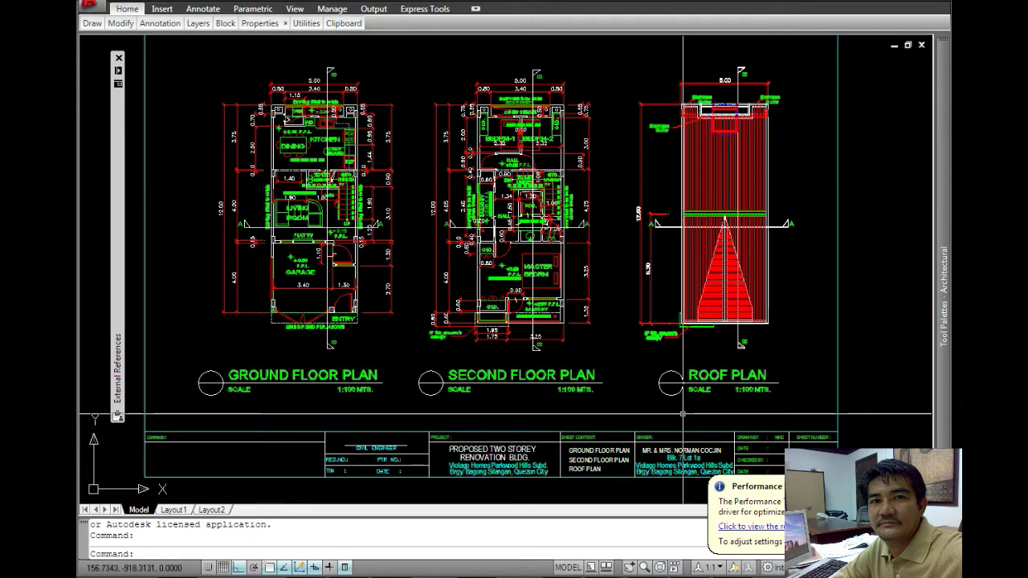
{"action": "mouse_move", "coordinate": [774, 428]}
{"action": "middle_mouse_down"}
{"action": "mouse_move", "coordinate": [757, 328]}
{"action": "mouse_move", "coordinate": [784, 263]}
{"action": "mouse_move", "coordinate": [811, 54]}
{"action": "middle_mouse_up"}
{"action": "mouse_move", "coordinate": [380, 329]}
{"action": "middle_mouse_down"}
{"action": "mouse_move", "coordinate": [357, 254]}
{"action": "mouse_move", "coordinate": [416, 243]}
{"action": "middle_mouse_up"}
Zoom in and centre the Front Elevation, showing levels from Garage Level +0.0 to Top of Firewall +7.50
{"action": "scroll", "coordinate": [432, 278], "scroll_direction": "up", "scroll_amount": 2}
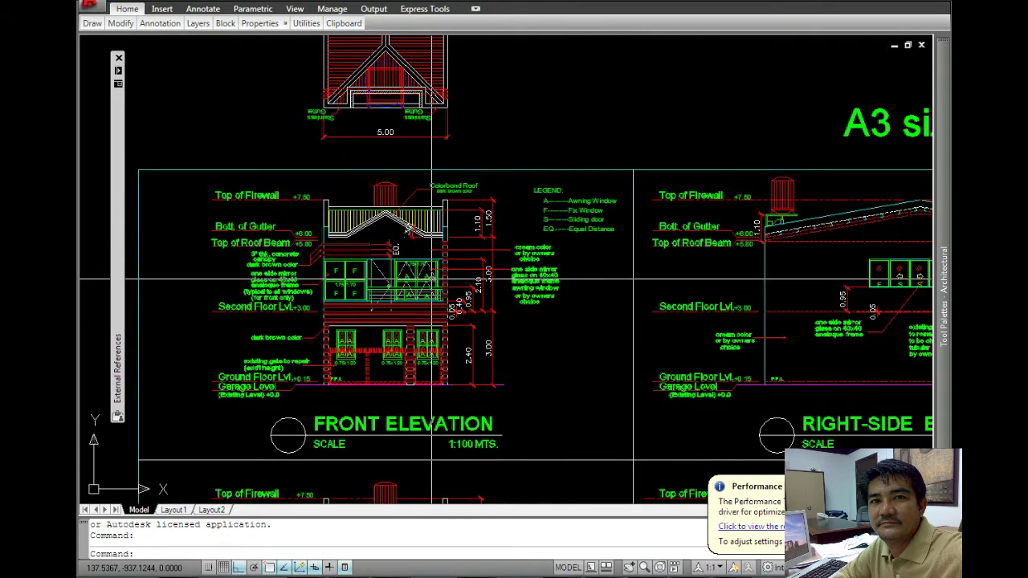
{"action": "scroll", "coordinate": [432, 278], "scroll_direction": "up", "scroll_amount": 3}
{"action": "scroll", "coordinate": [445, 294], "scroll_direction": "down", "scroll_amount": 2}
{"action": "scroll", "coordinate": [475, 257], "scroll_direction": "up", "scroll_amount": 1}
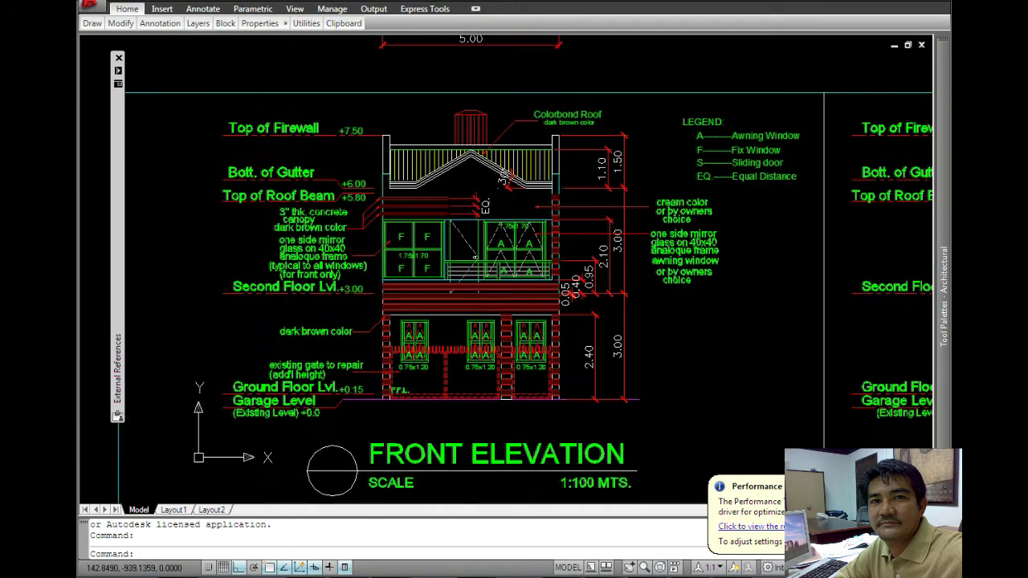
{"action": "middle_click_drag", "start_coordinate": [474, 257], "coordinate": [457, 244]}
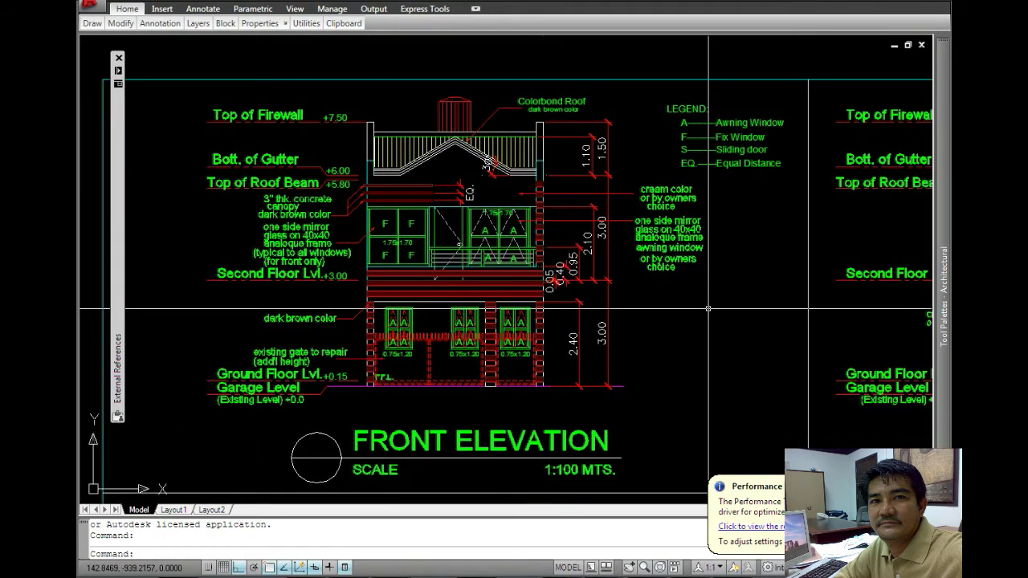